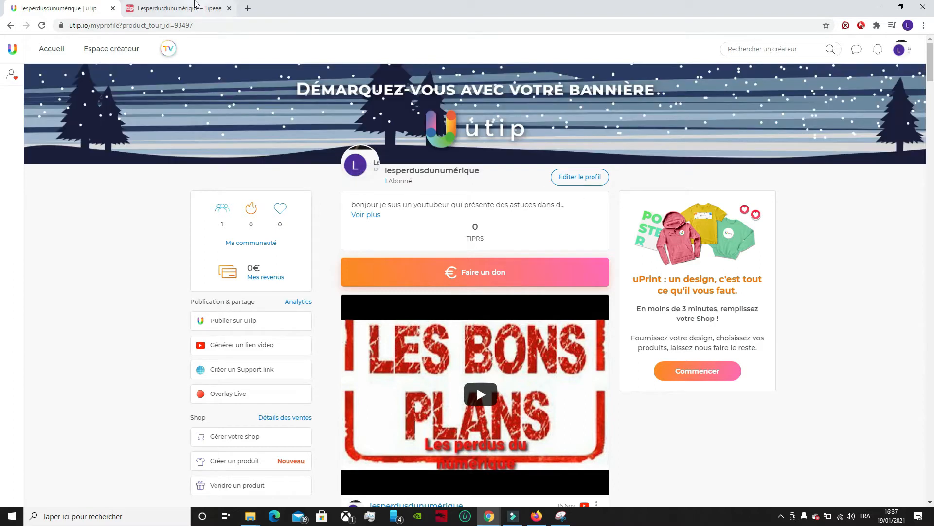
click(195, 6)
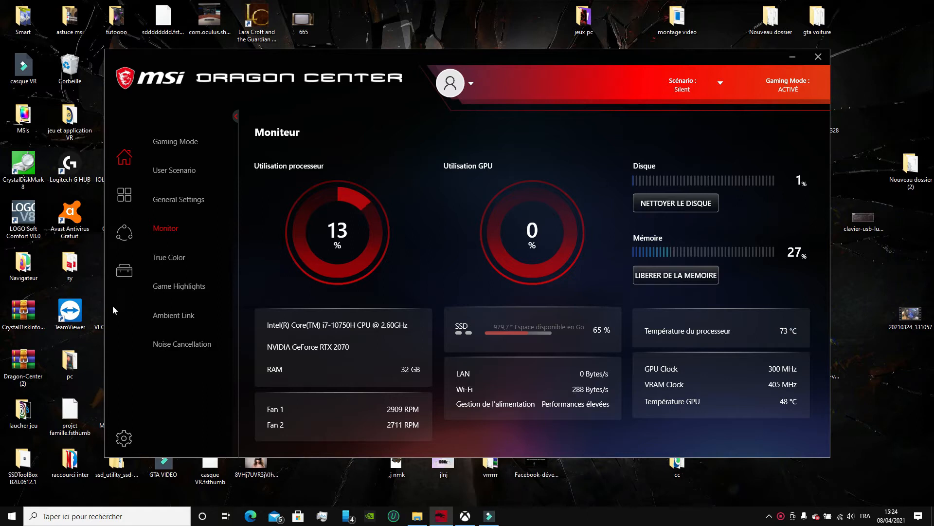
Open the Windows system settings and examine the Notifications et actions page, including the general notification toggle and the list of senders.
click(12, 516)
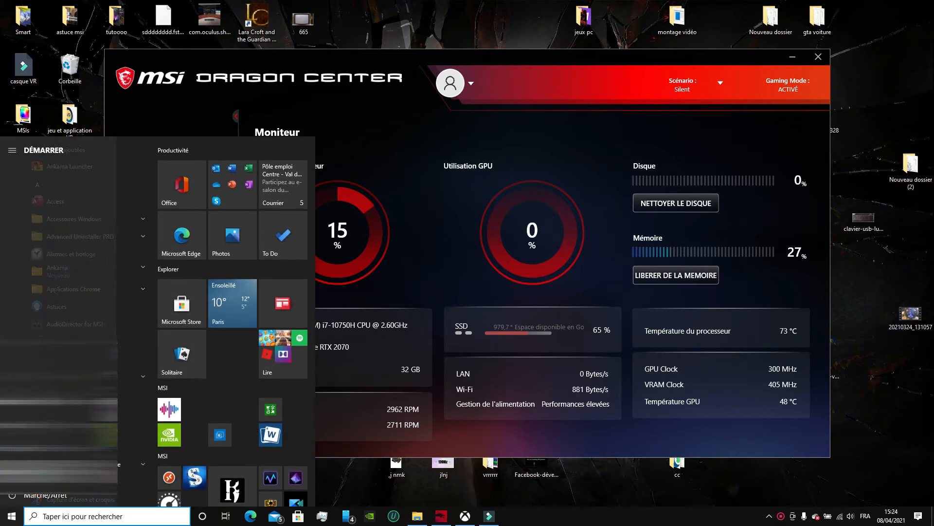
click(11, 474)
click(206, 169)
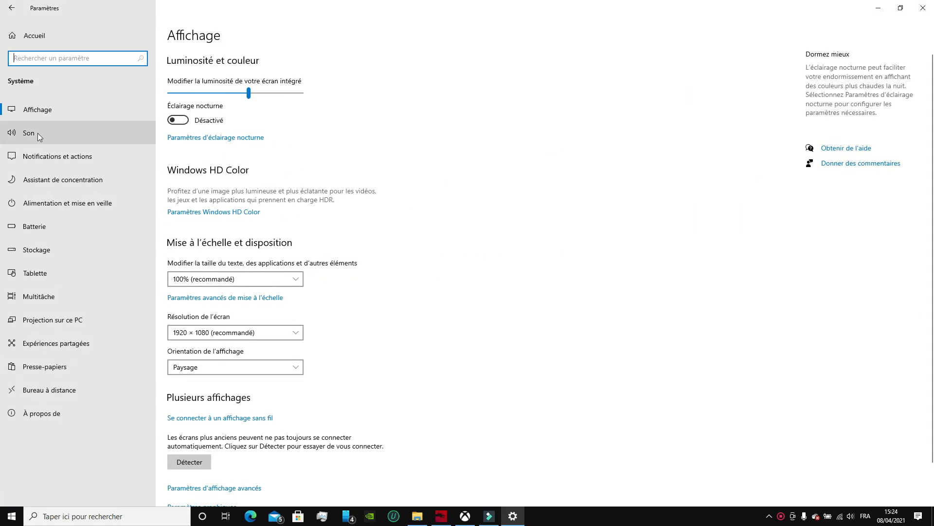
click(45, 159)
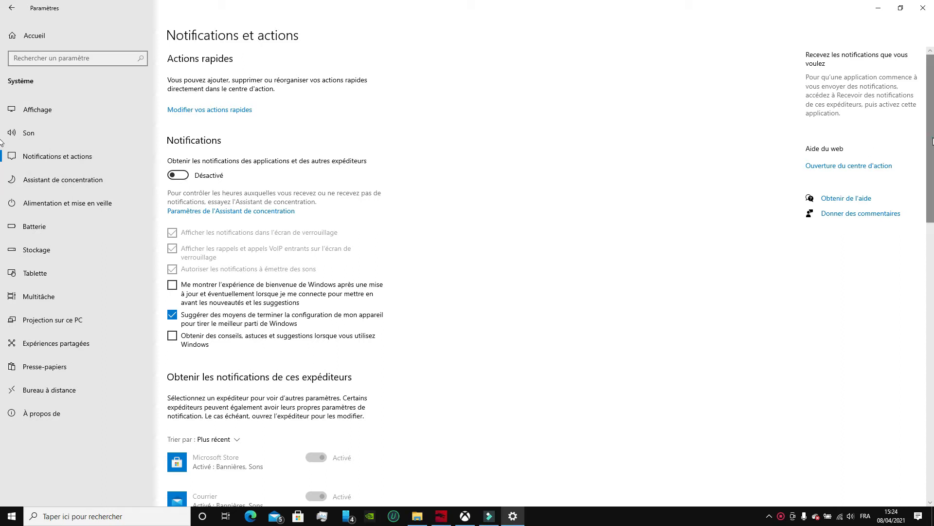
scroll(930, 163, down, 2)
drag(929, 161, 929, 218)
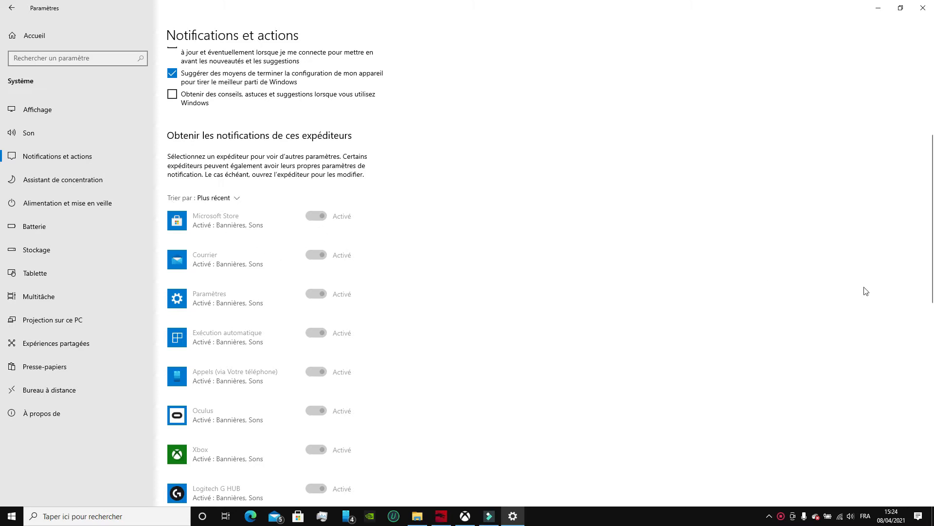
drag(933, 257, 933, 249)
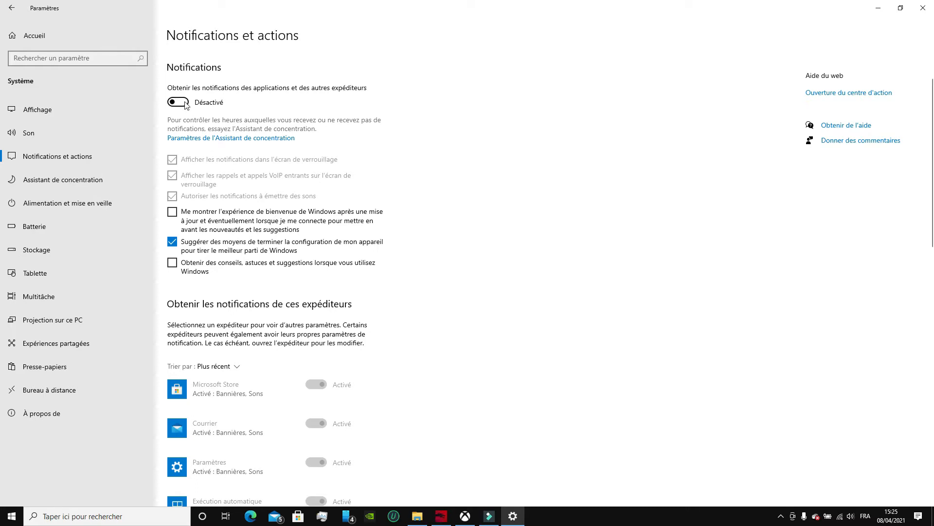
Examine the Alimentation et mise en veille and Presse-papiers settings, and return to the settings home page.
click(58, 202)
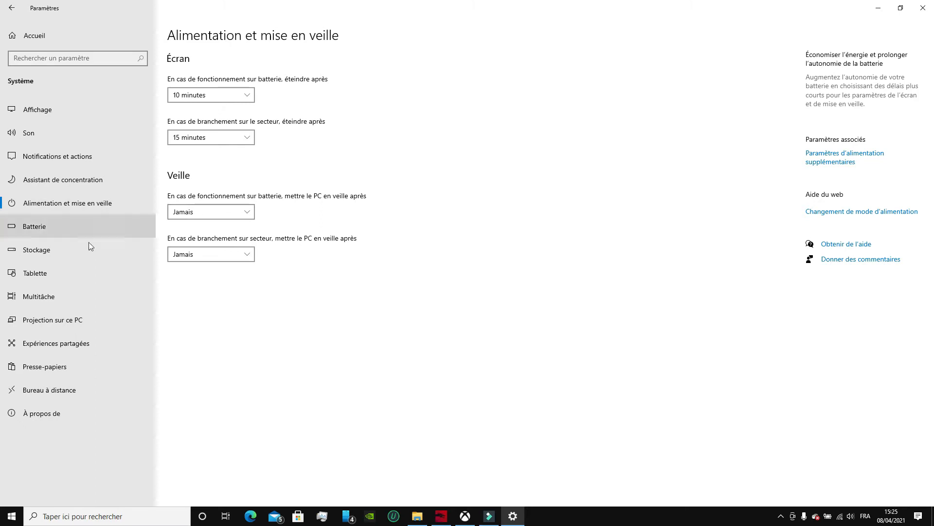
click(79, 358)
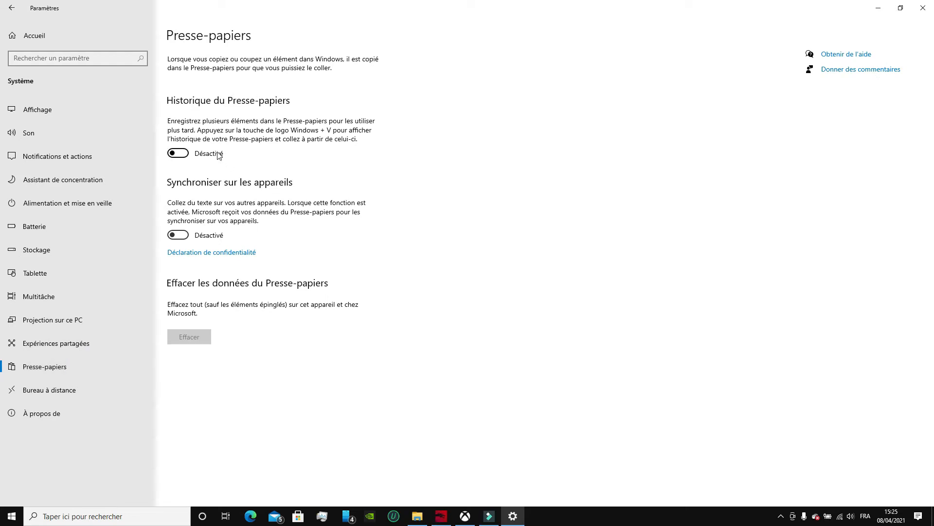
click(6, 7)
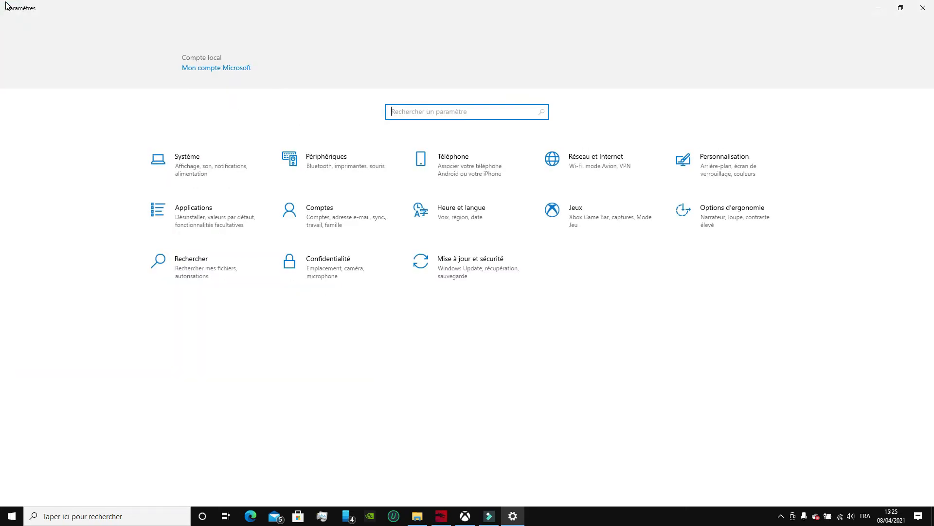
In the personalization colour settings, switch Effets de transparence on and off again, and return to the settings home page.
click(707, 167)
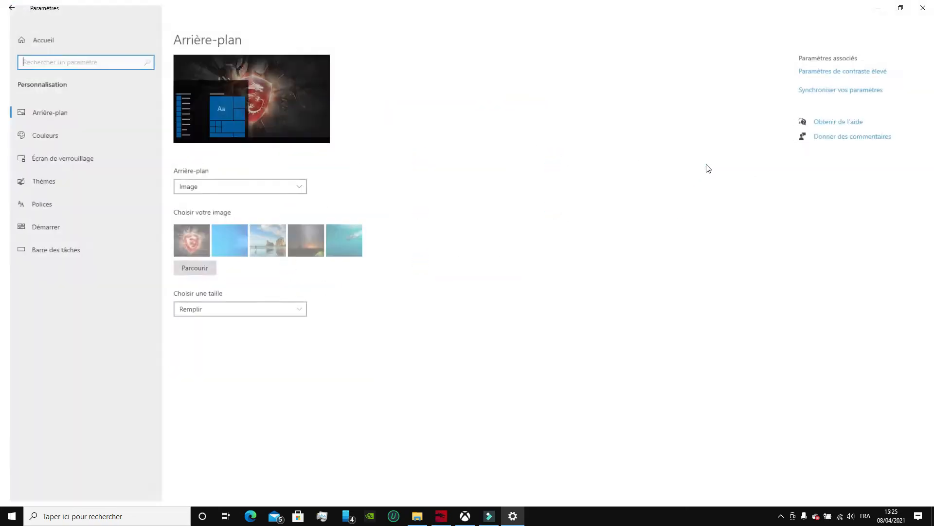
click(45, 112)
click(45, 112)
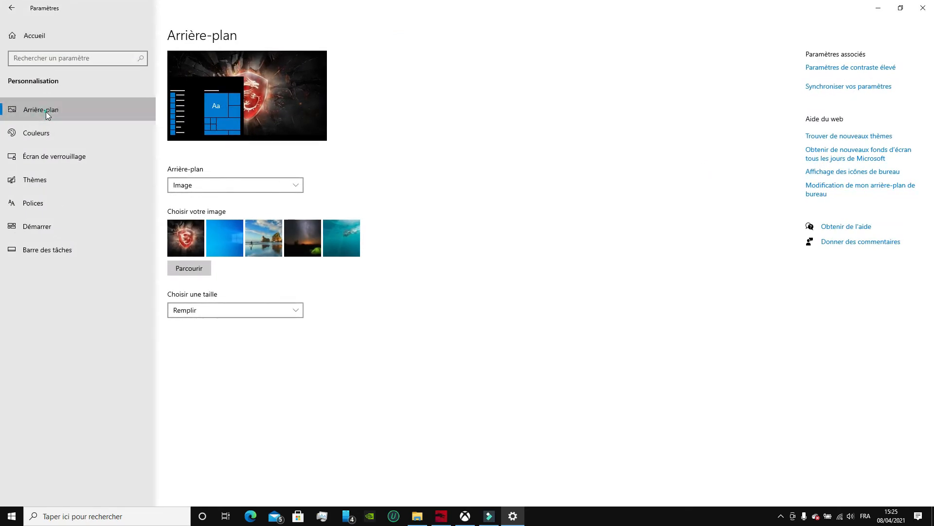
click(48, 136)
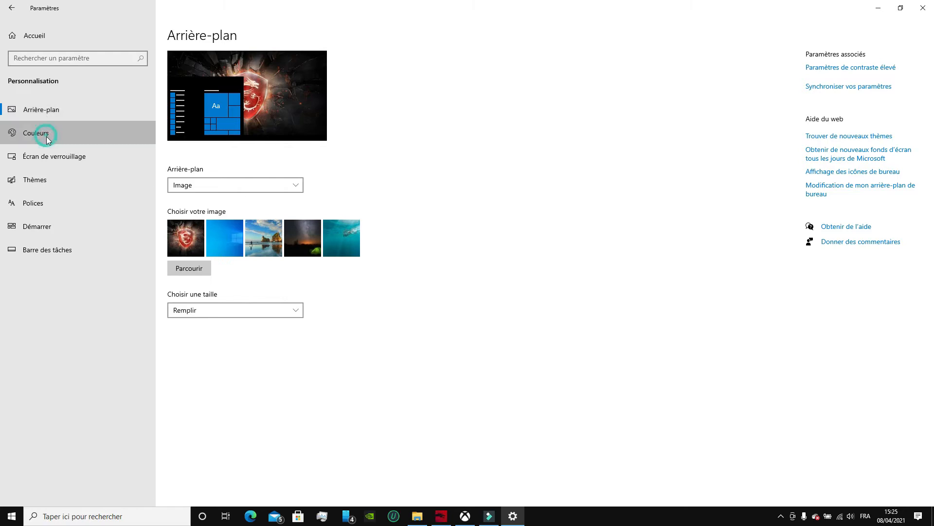
click(187, 356)
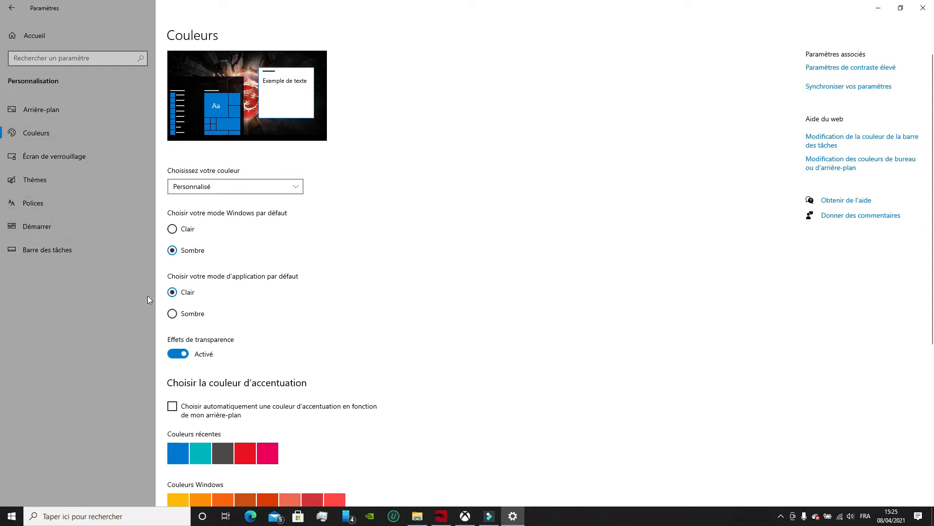
click(187, 354)
click(9, 9)
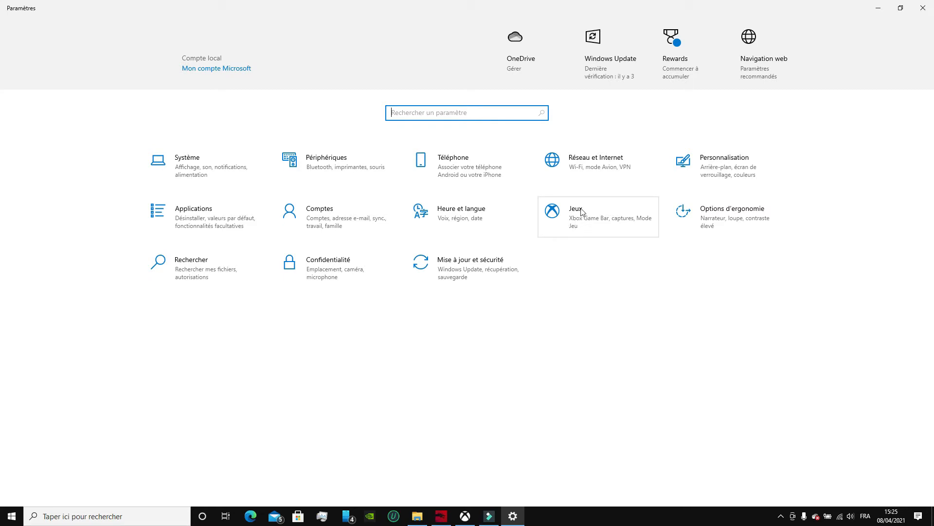
Open Applications et fonctionnalités to examine the list of installed applications.
click(237, 223)
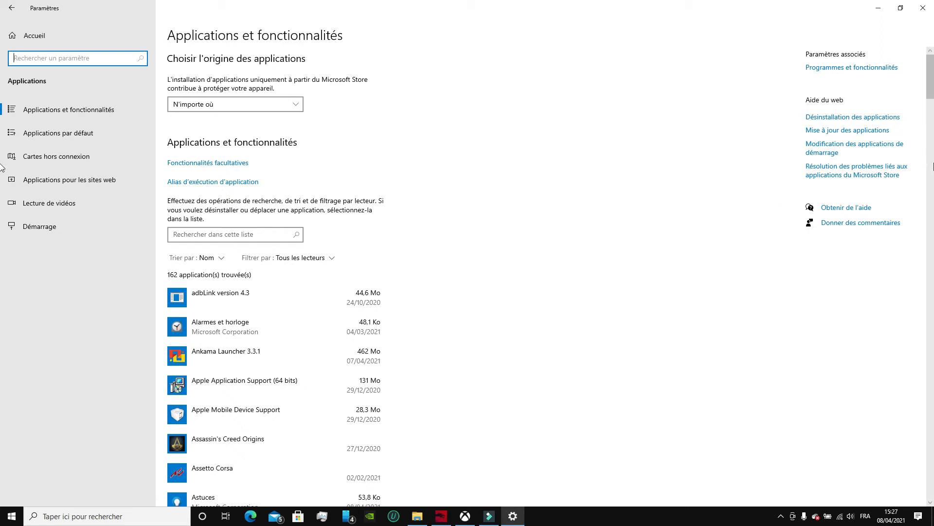
drag(930, 97, 924, 73)
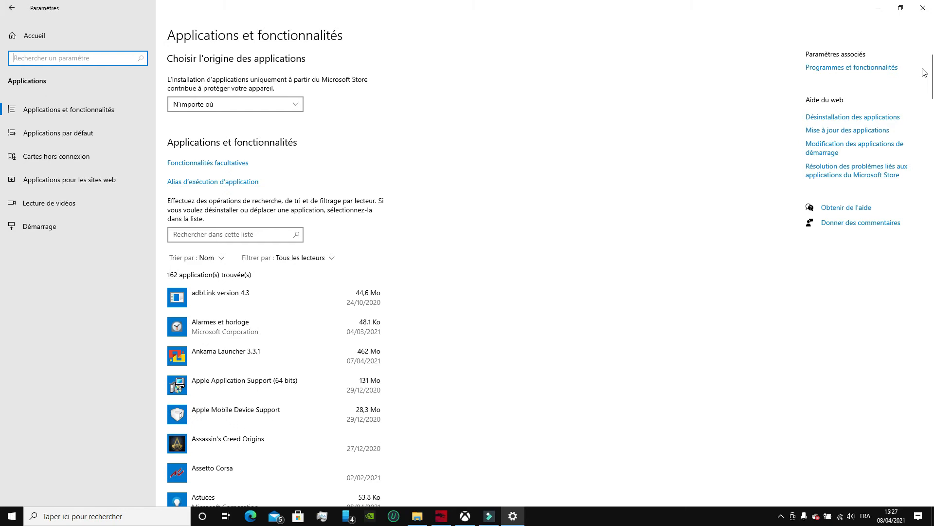
click(894, 101)
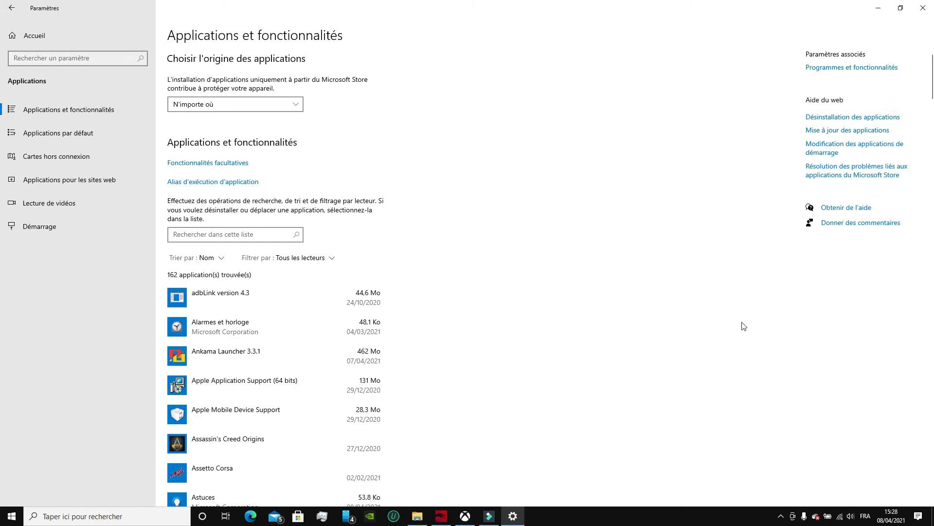
Check the free space on the drives under Ce PC in File Explorer, and minimize its window.
click(411, 516)
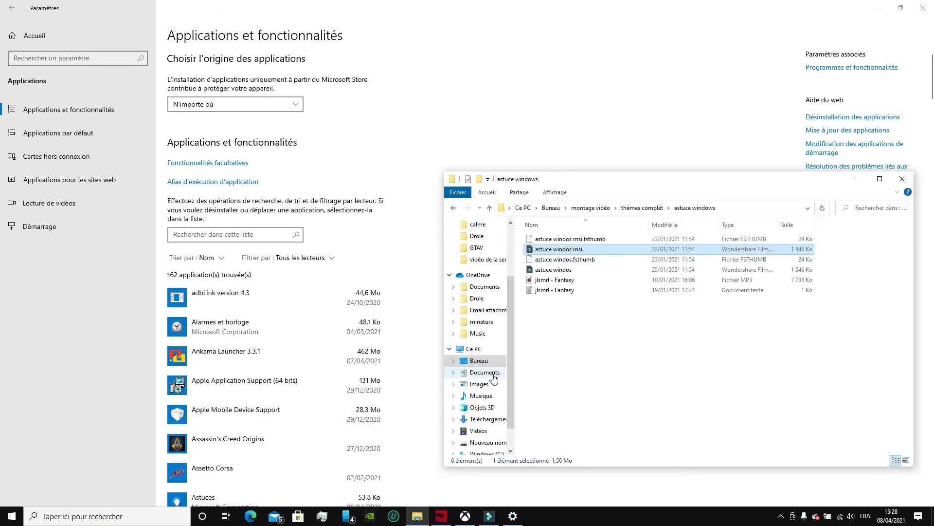
click(464, 350)
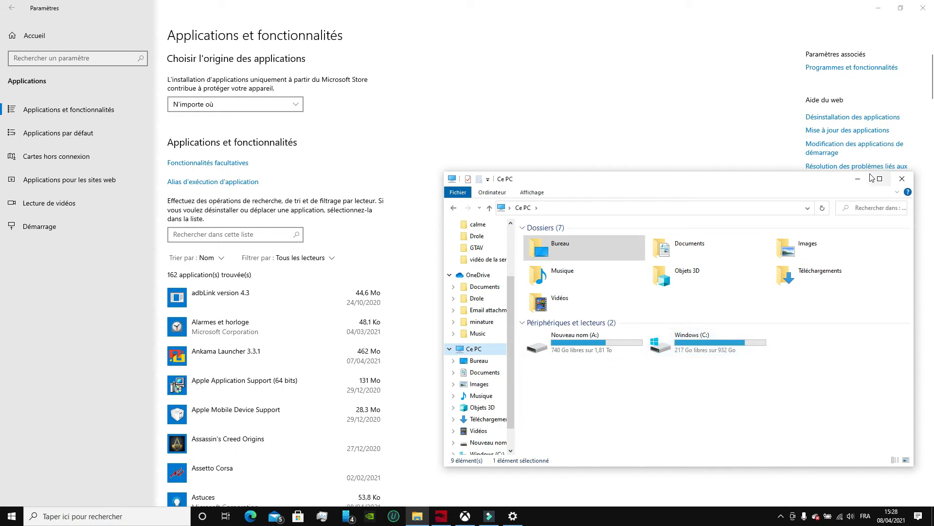
click(858, 179)
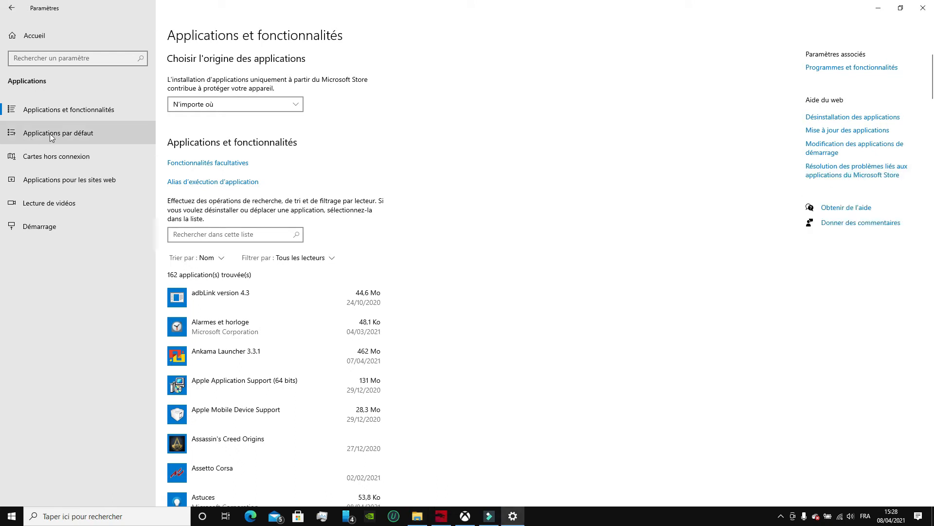
Examine the drive filter and sort options of the installed applications list, and return to the settings home page.
click(326, 260)
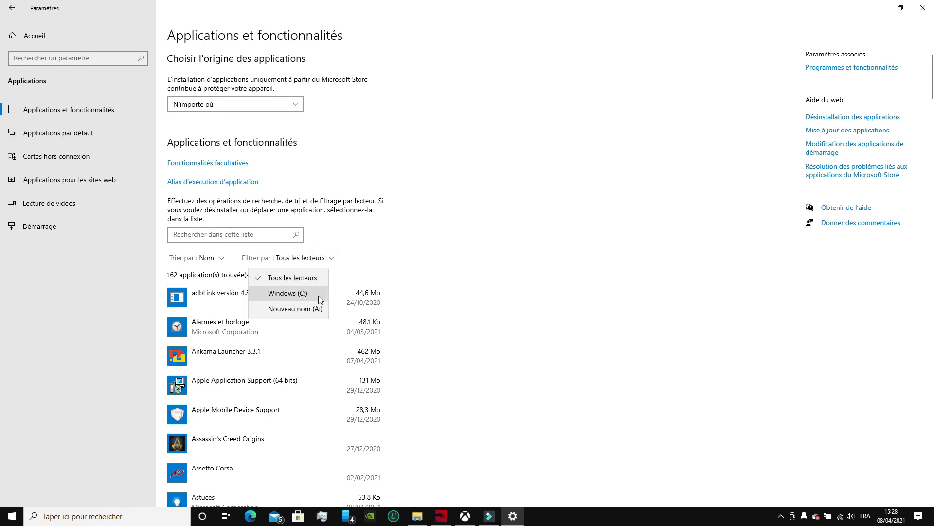
click(218, 259)
click(218, 258)
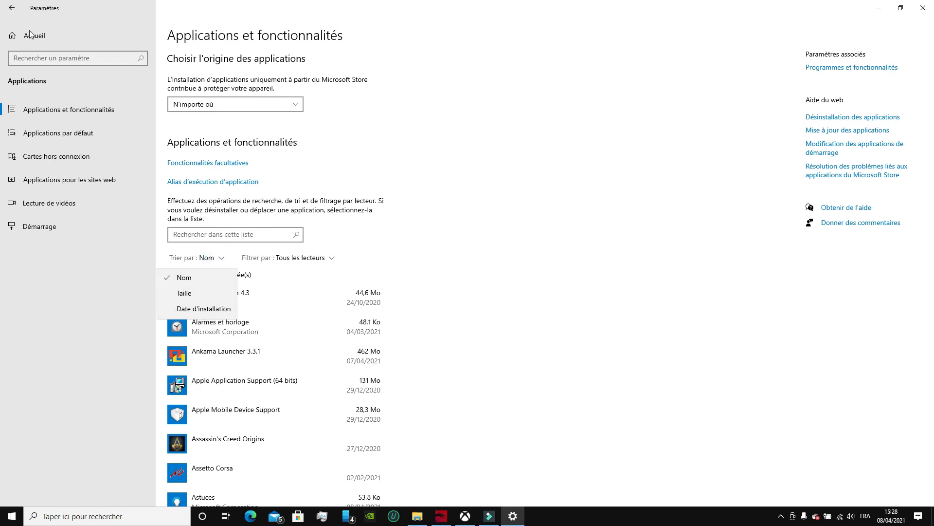
click(4, 13)
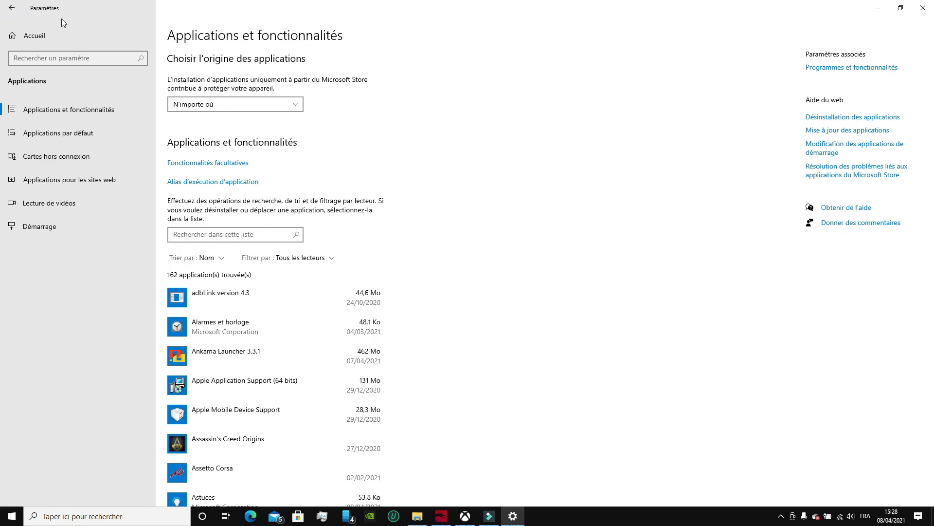
click(18, 13)
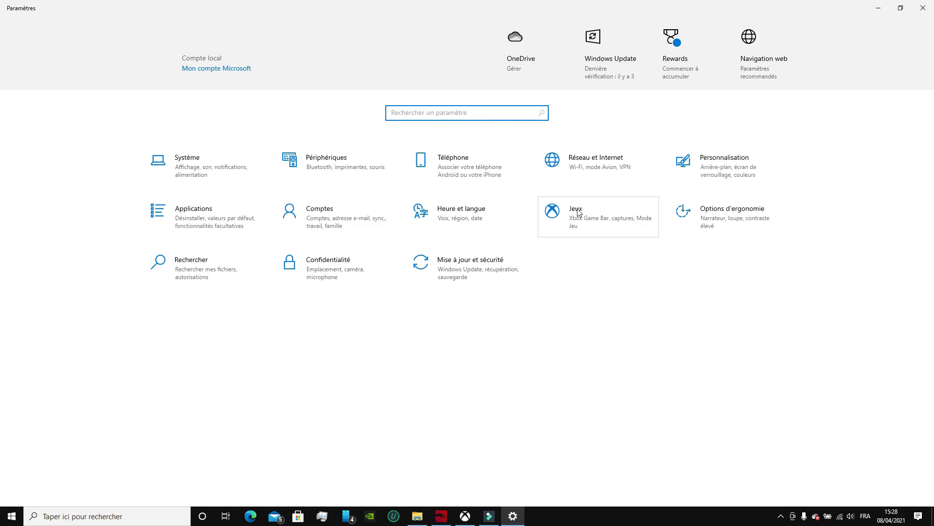
Examine the Xbox Game Bar, Captures and Mode jeu pages of the gaming settings, and return to the settings home page.
click(586, 227)
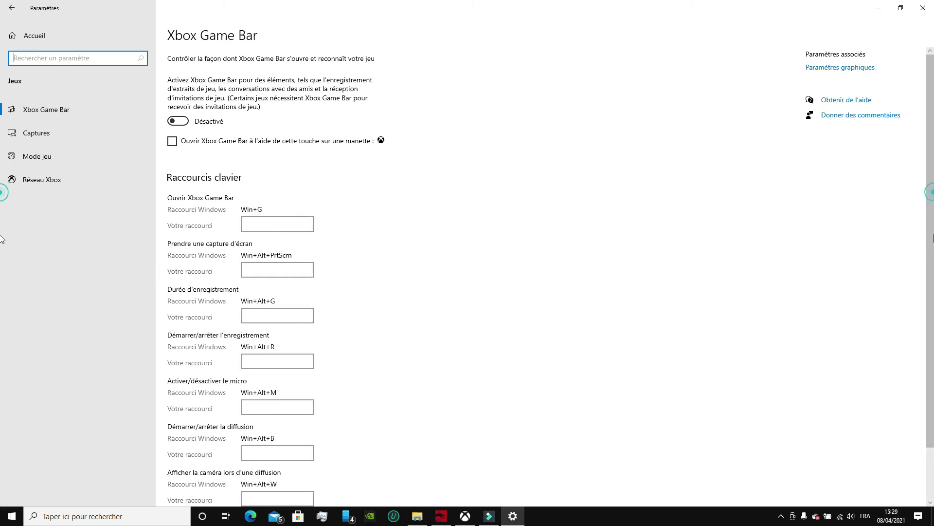
scroll(1, 297, down, 3)
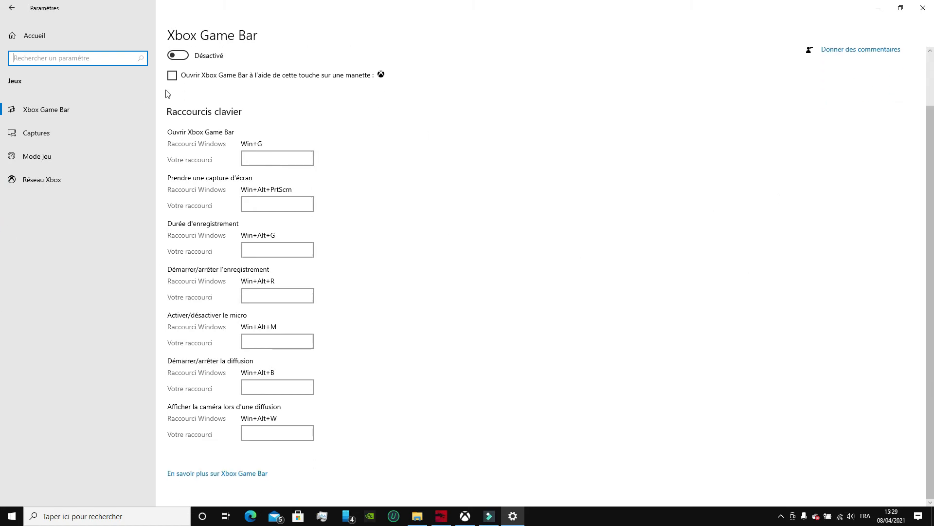
click(70, 134)
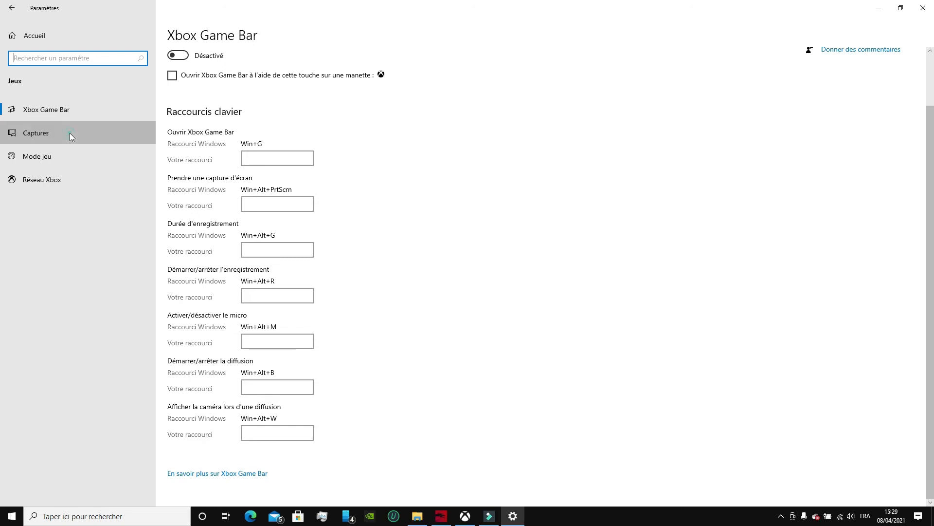
click(48, 160)
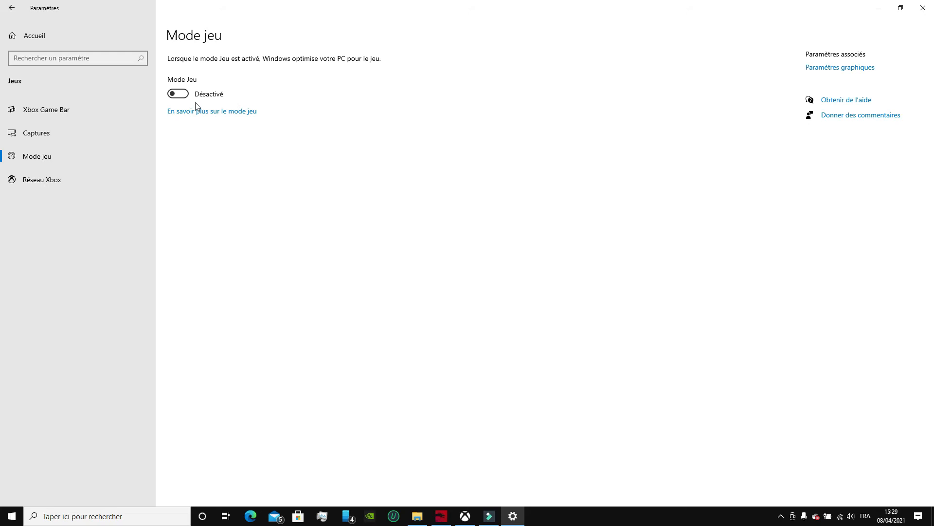
click(11, 8)
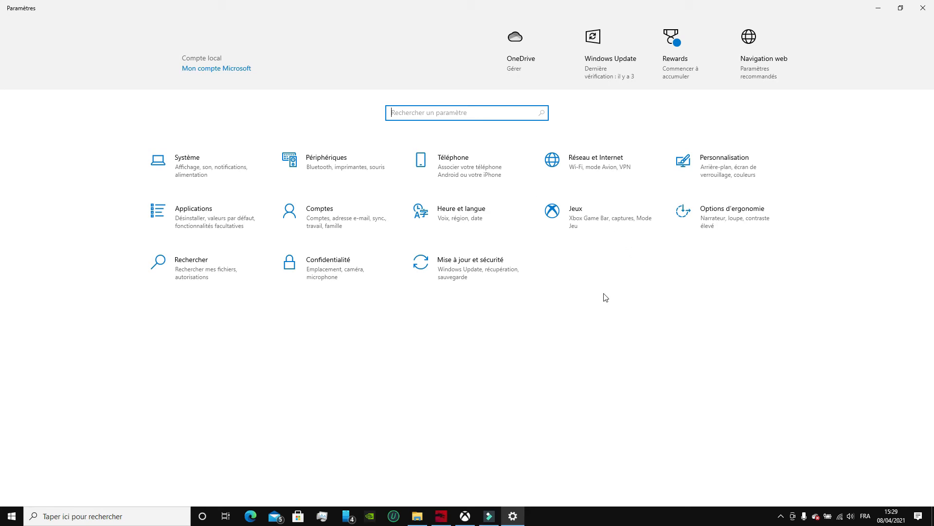
Open the Confidentialité settings and look through the list of Windows and application permissions.
click(335, 282)
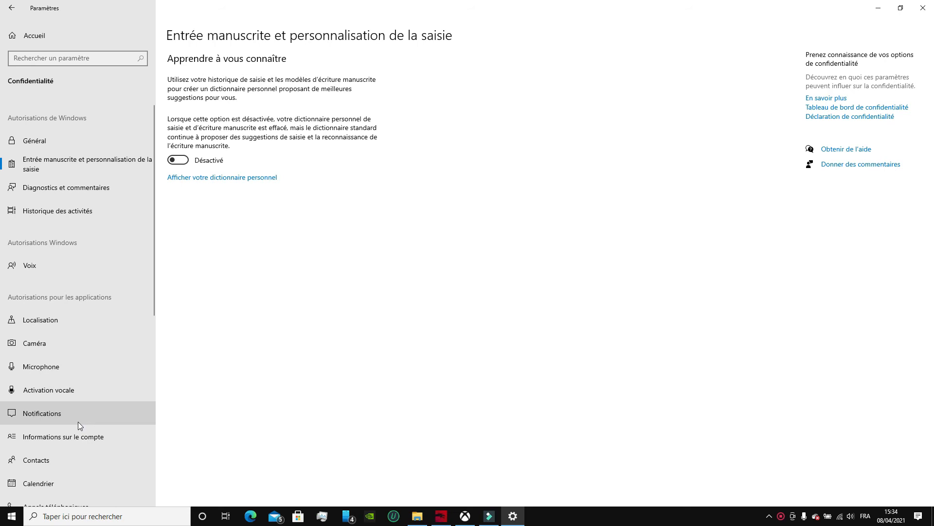
drag(154, 232, 149, 285)
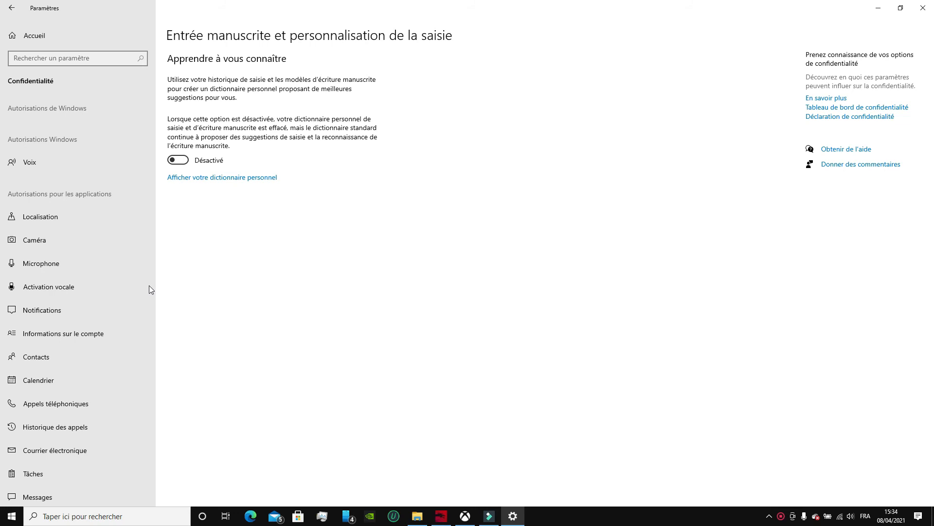
click(153, 254)
drag(153, 253, 149, 113)
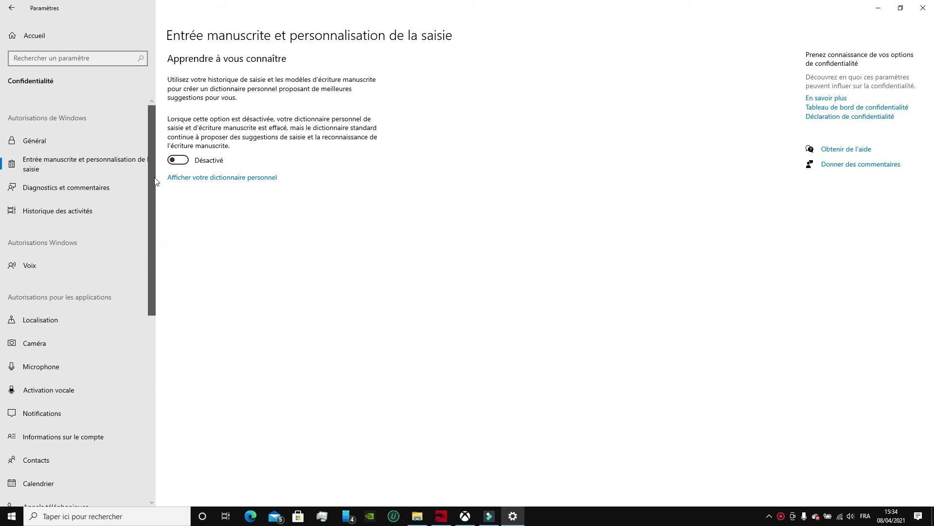
Examine the privacy options under Général, Entrée manuscrite et personnalisation de la saisie, Diagnostics et commentaires and Historique des activités.
click(95, 135)
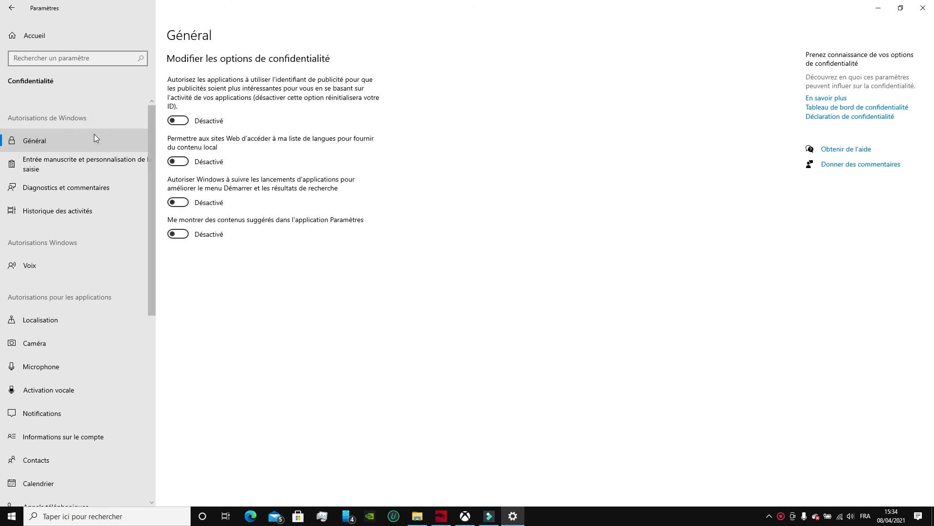
click(87, 159)
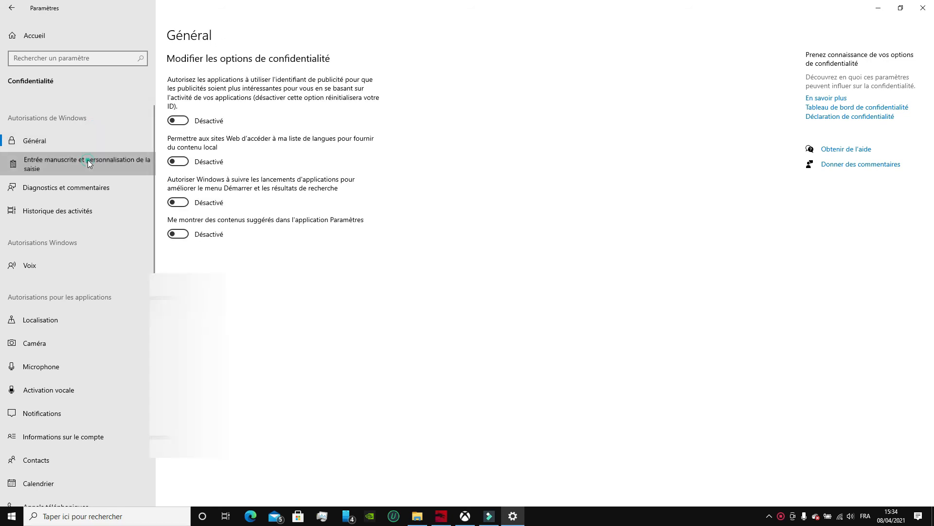
click(82, 192)
click(77, 204)
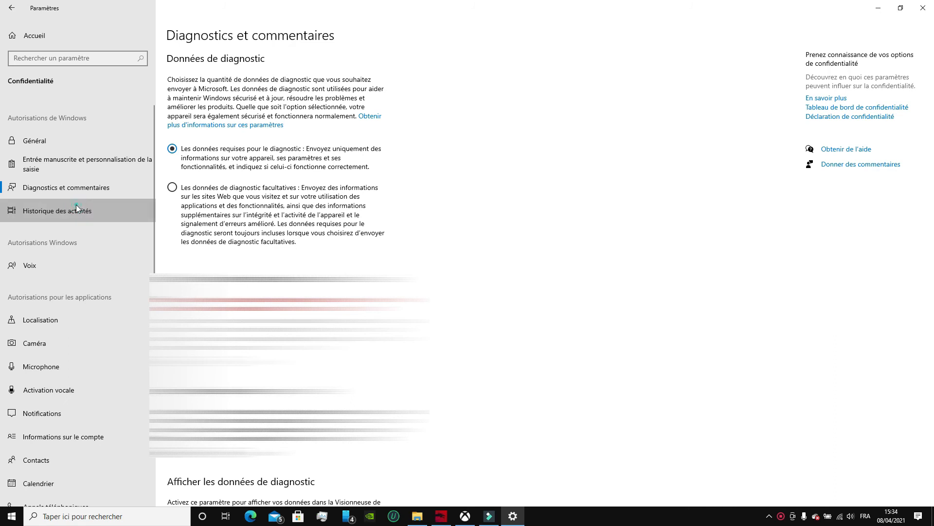
Examine the privacy pages Voix, Localisation, Caméra, Activation vocale, Notifications and Informations sur le compte.
click(51, 271)
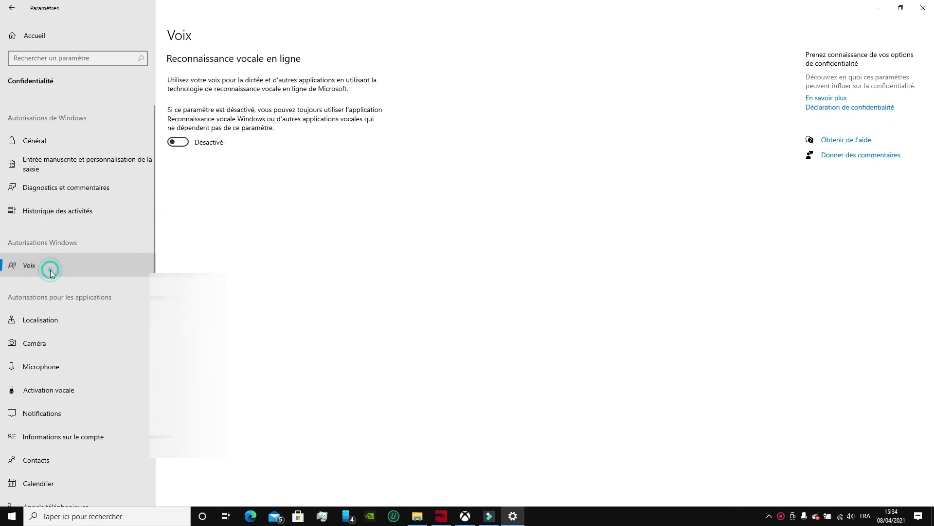
click(63, 316)
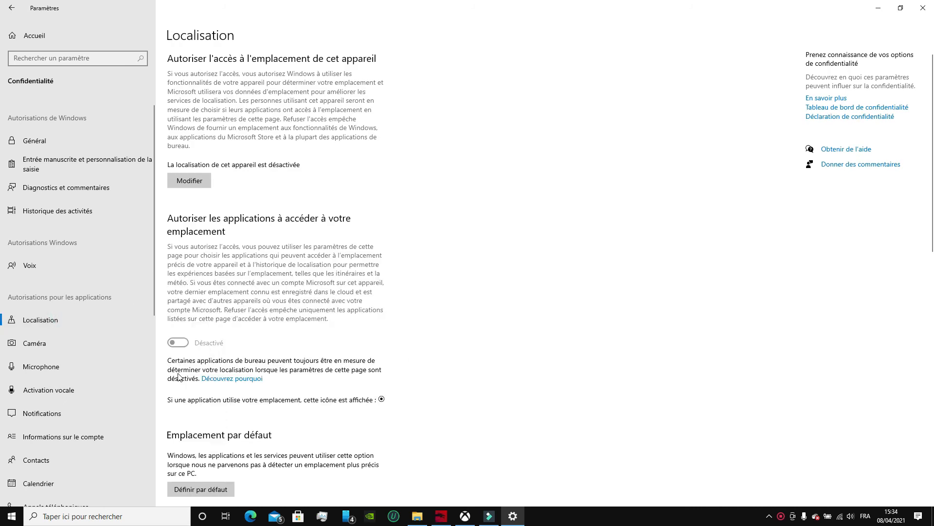
drag(152, 270, 150, 320)
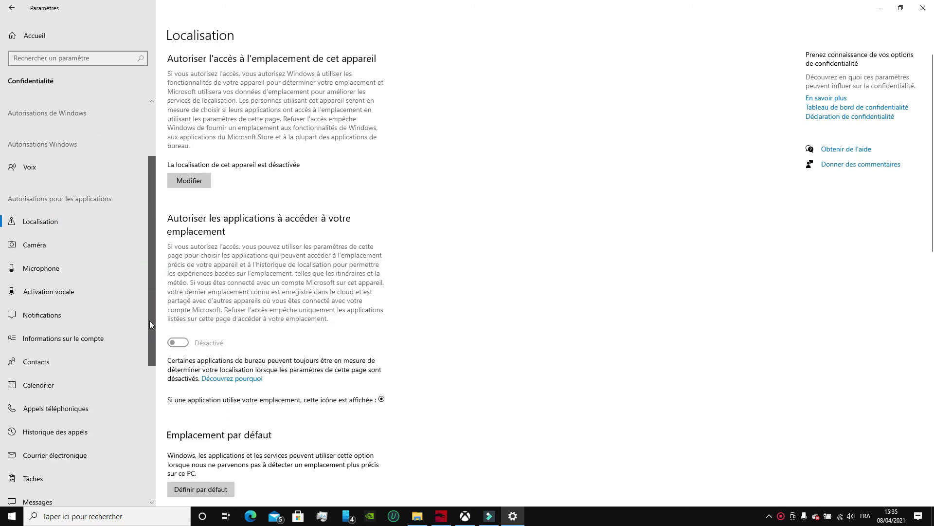
click(81, 250)
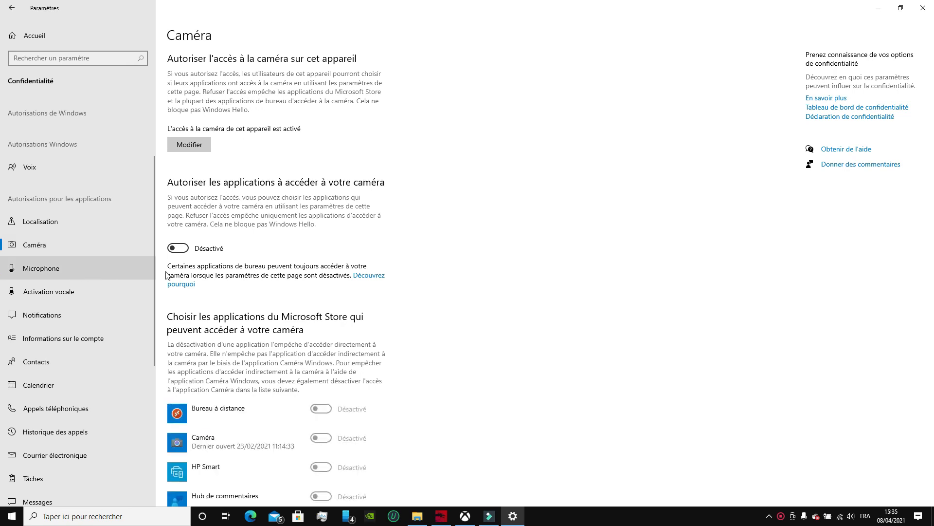
click(106, 292)
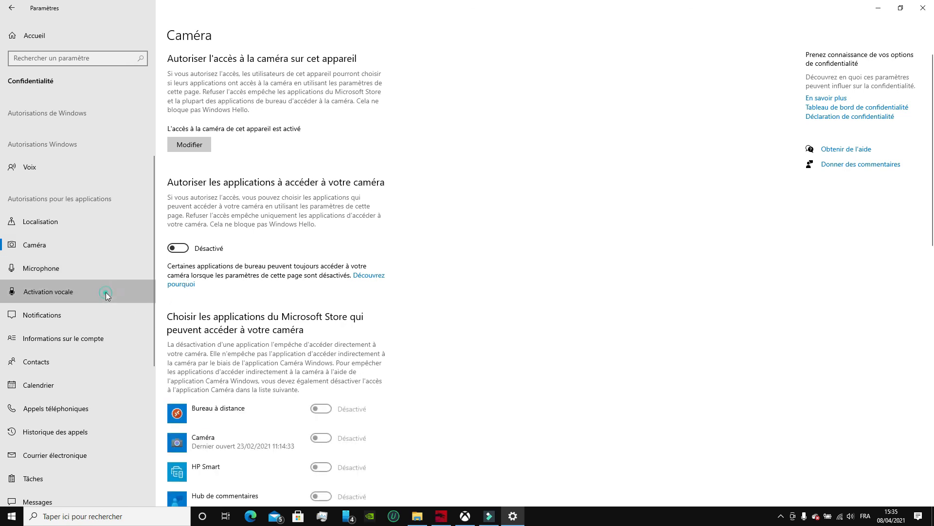
click(85, 309)
click(102, 336)
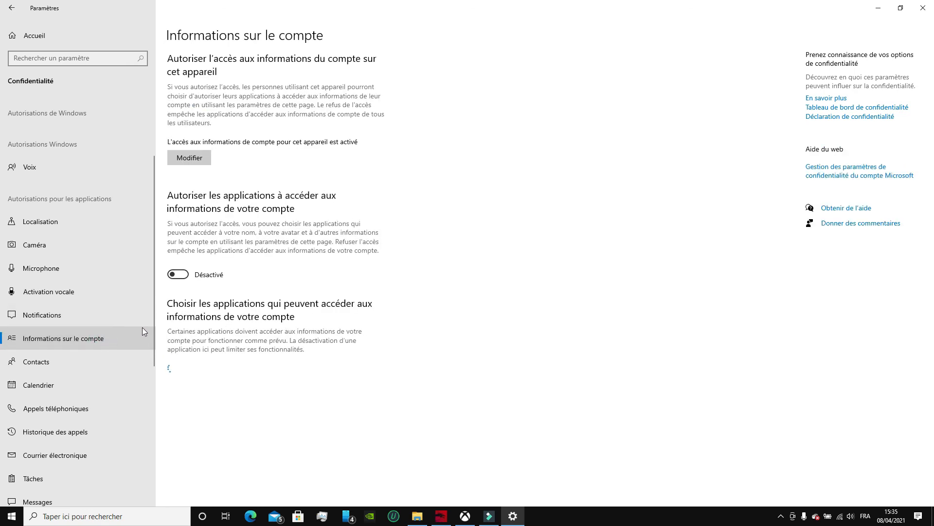
Examine the application permissions for Courrier électronique, Messages, Radios and Autres appareils.
scroll(151, 390, down, 5)
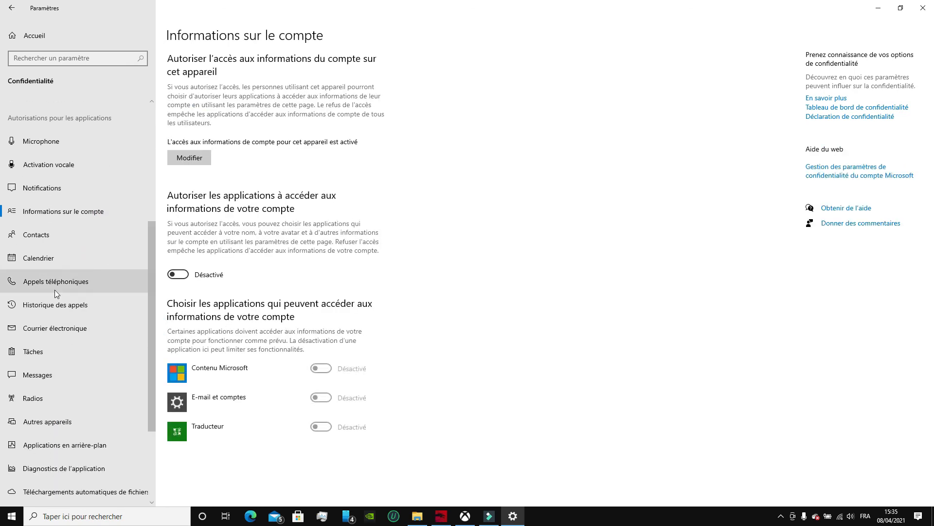
click(62, 326)
click(60, 374)
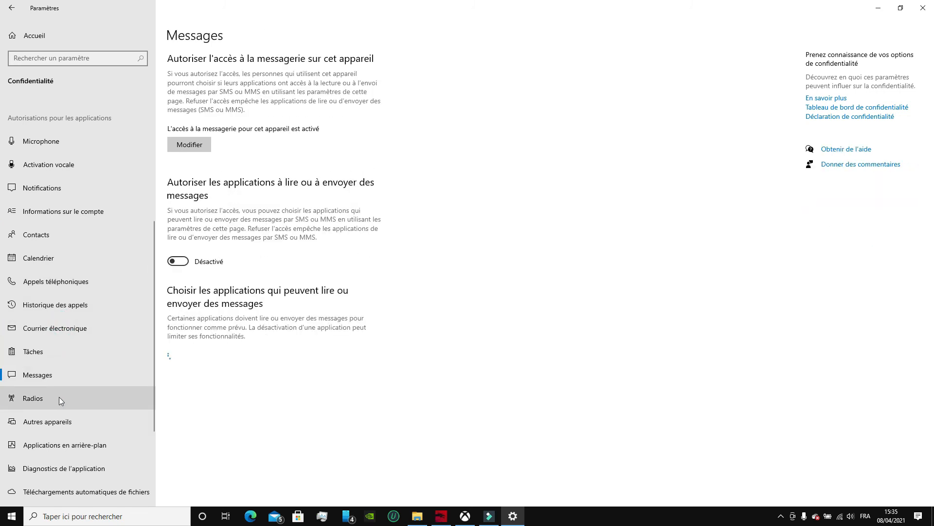
click(60, 397)
scroll(146, 370, down, 4)
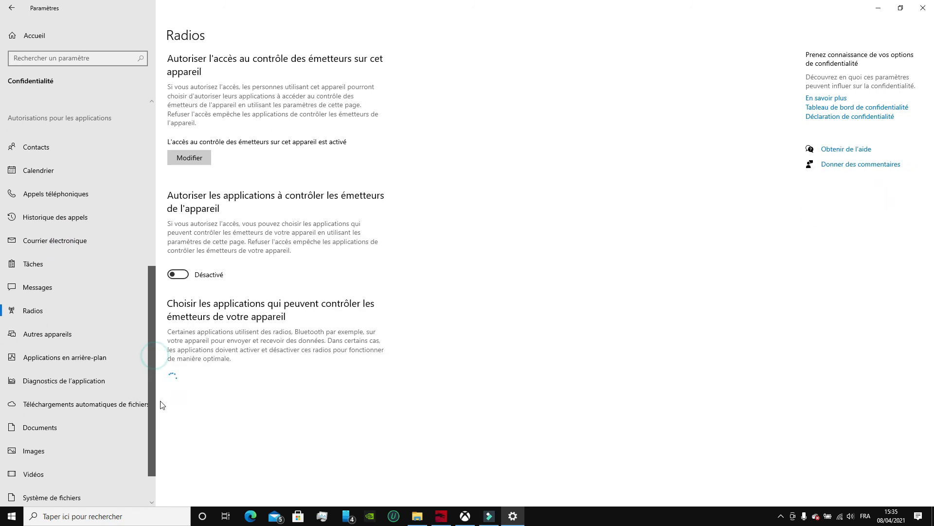
click(69, 323)
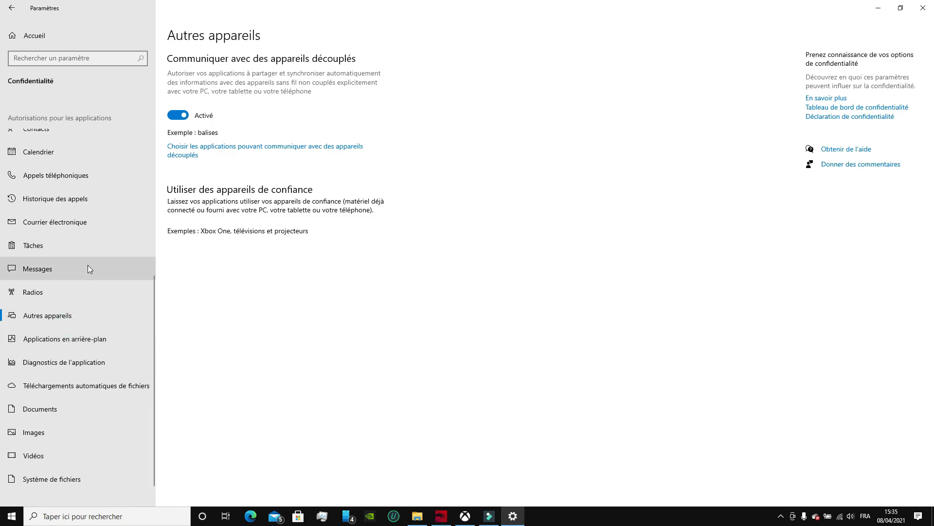
Review the Applications en arrière-plan list, Diagnostics de l'application and Téléchargements automatiques de fichiers, and leave the privacy settings.
click(73, 319)
click(75, 330)
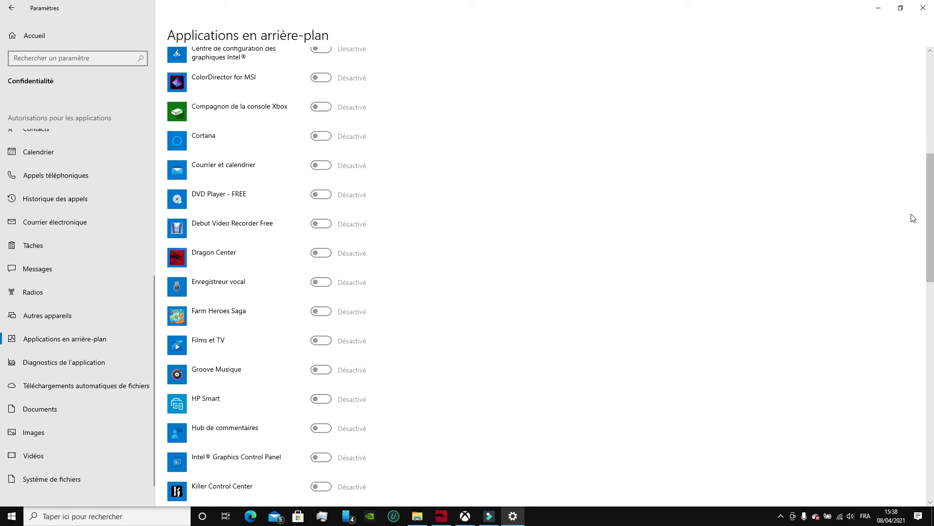
drag(933, 210, 903, 271)
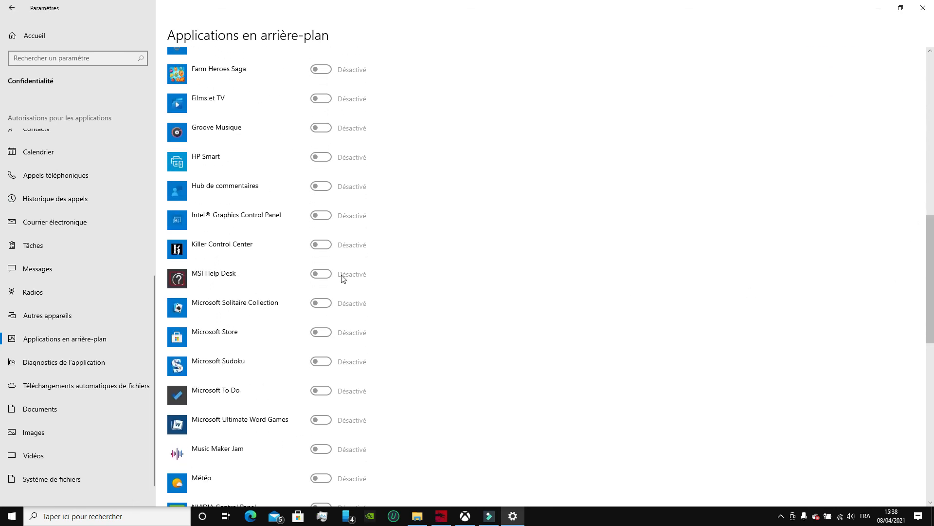
click(54, 367)
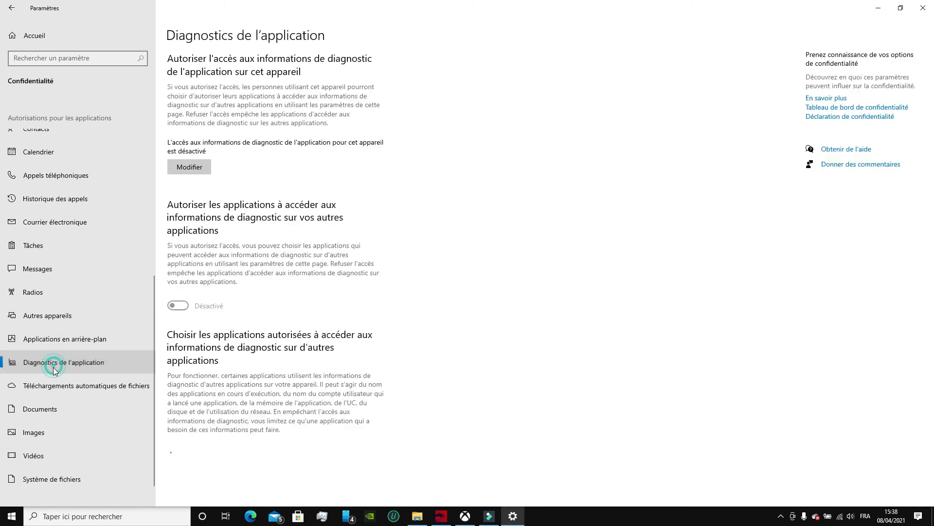
click(53, 390)
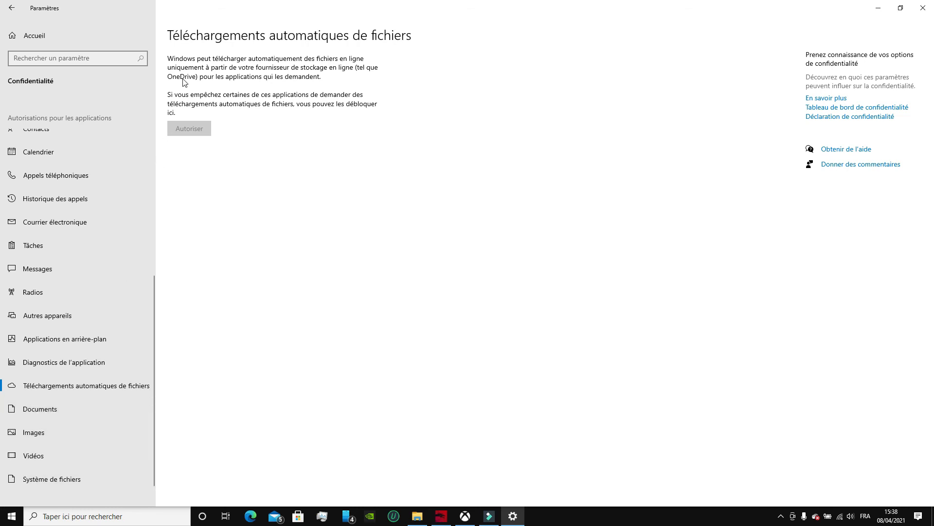
click(11, 7)
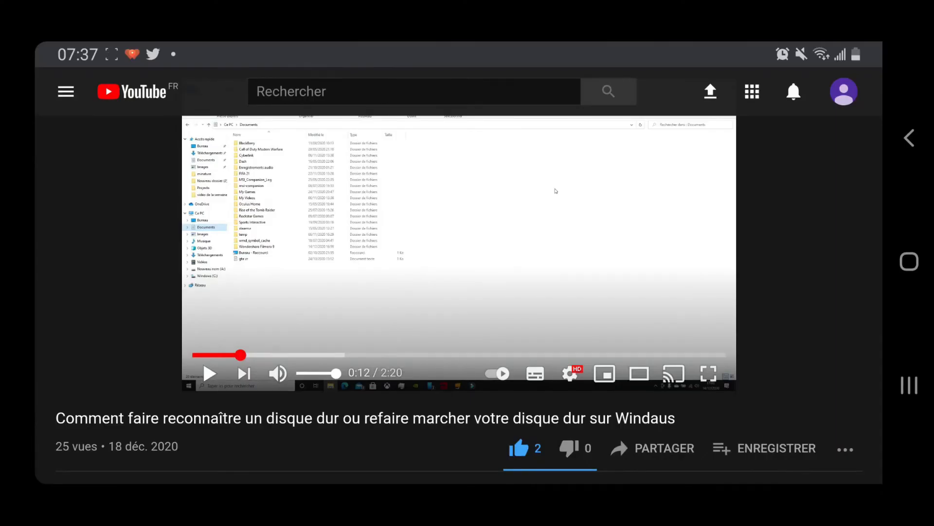
Switch to YouTube and open the playlists of the Les perdus Du numérique channel from the hard-disk video's page.
scroll(467, 292, down, 5)
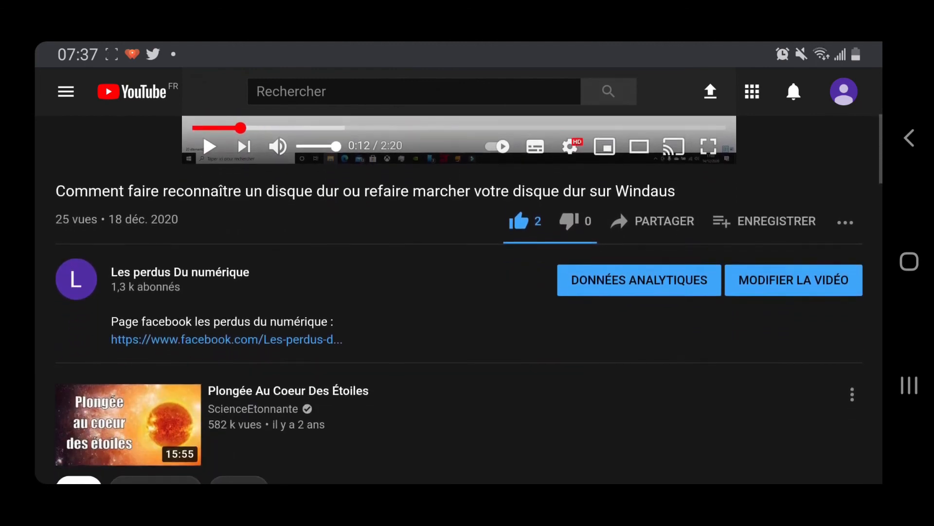
click(76, 278)
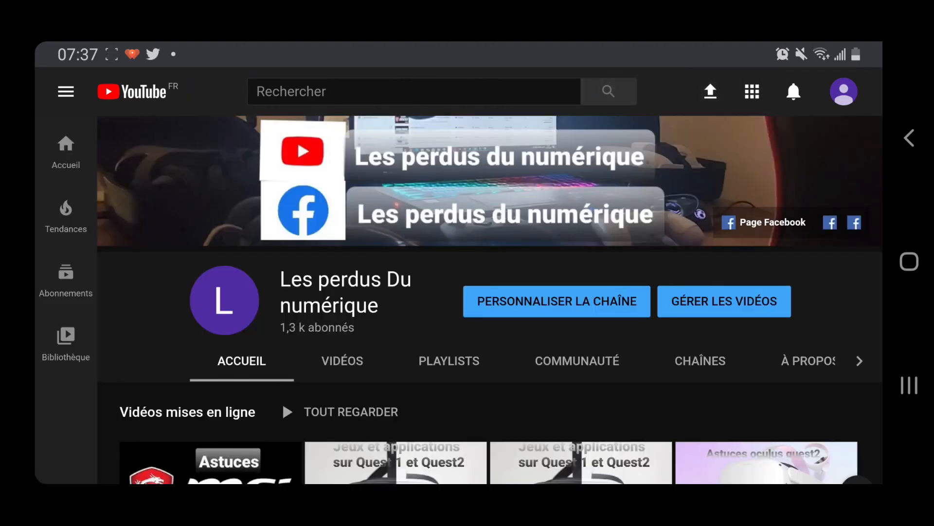
click(449, 360)
scroll(490, 311, down, 2)
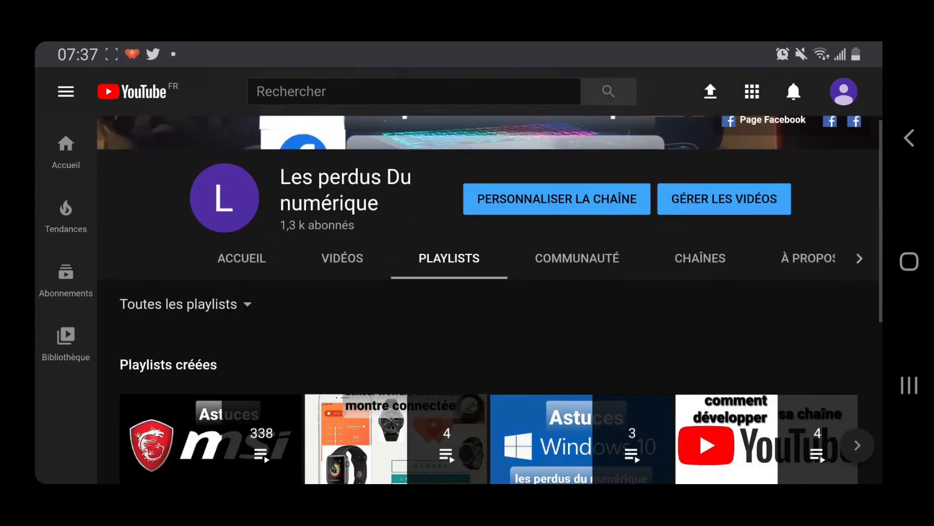
Open the Astuce windows playlist, pause its first video and look through the videos it contains.
scroll(490, 311, down, 3)
click(582, 276)
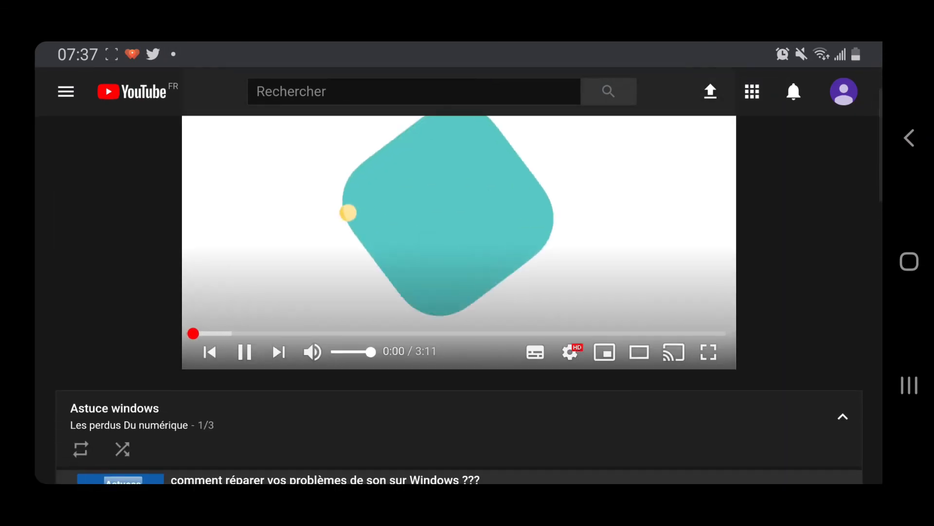
click(244, 352)
scroll(459, 300, down, 1)
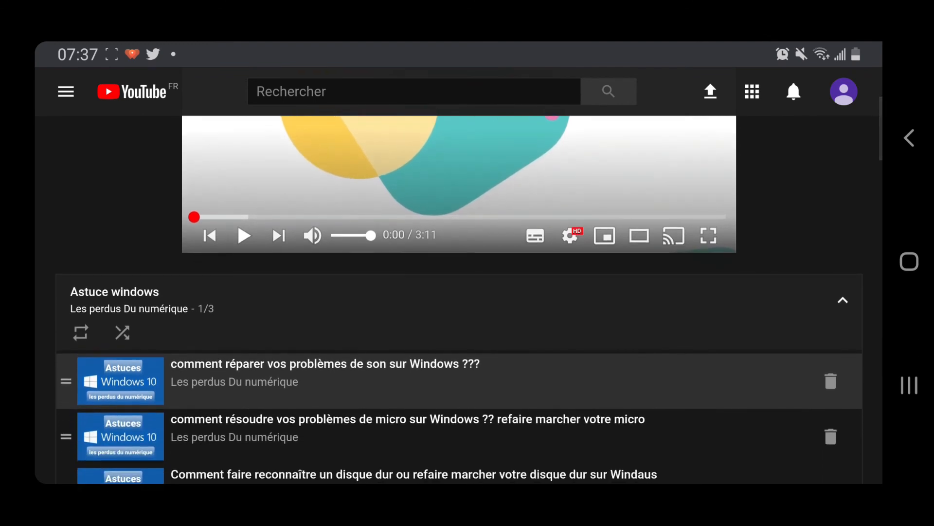
scroll(459, 292, down, 3)
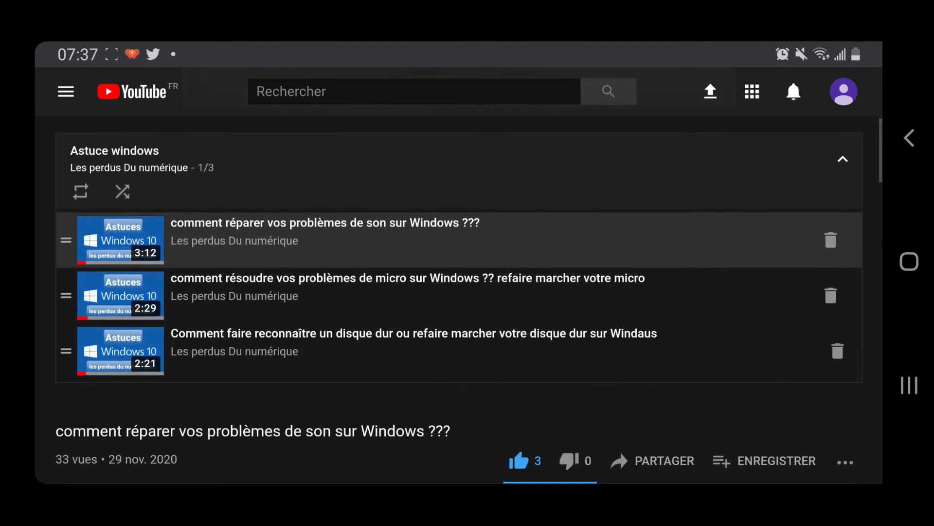